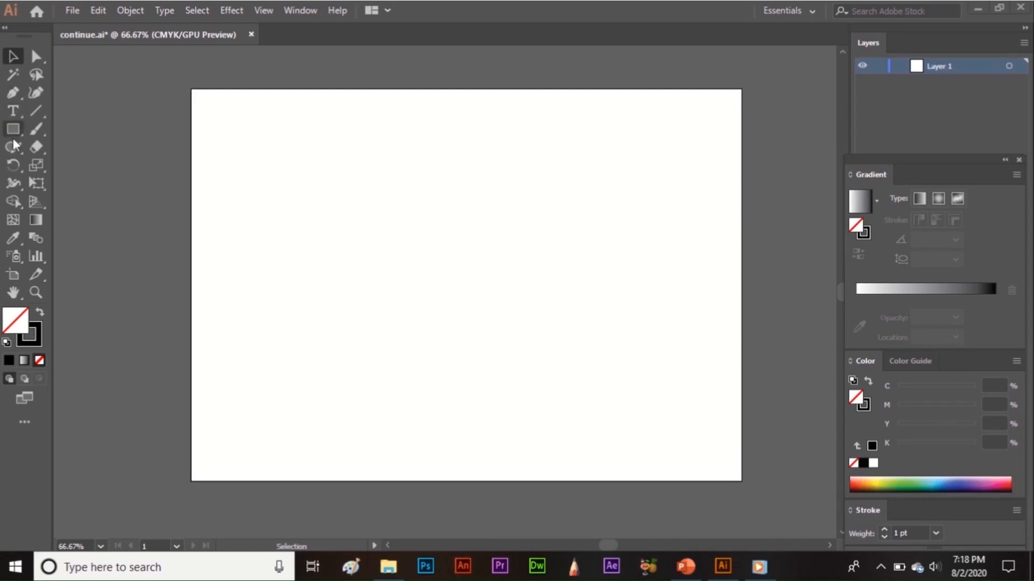
Switch the fill to solid black and back to None, leaving the stroke alone.
left_click(26, 340)
left_click(18, 321)
left_click(9, 360)
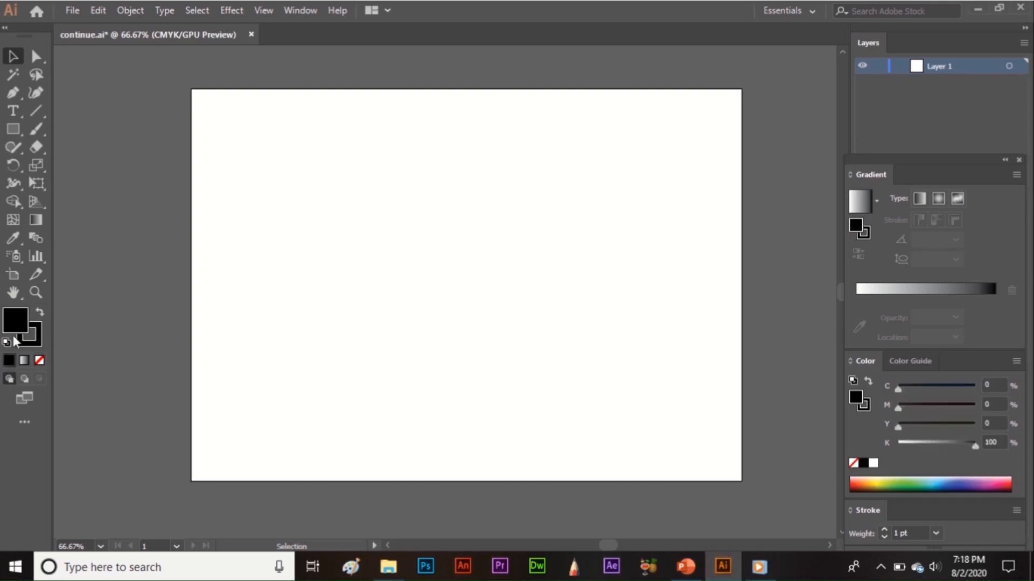
left_click(39, 361)
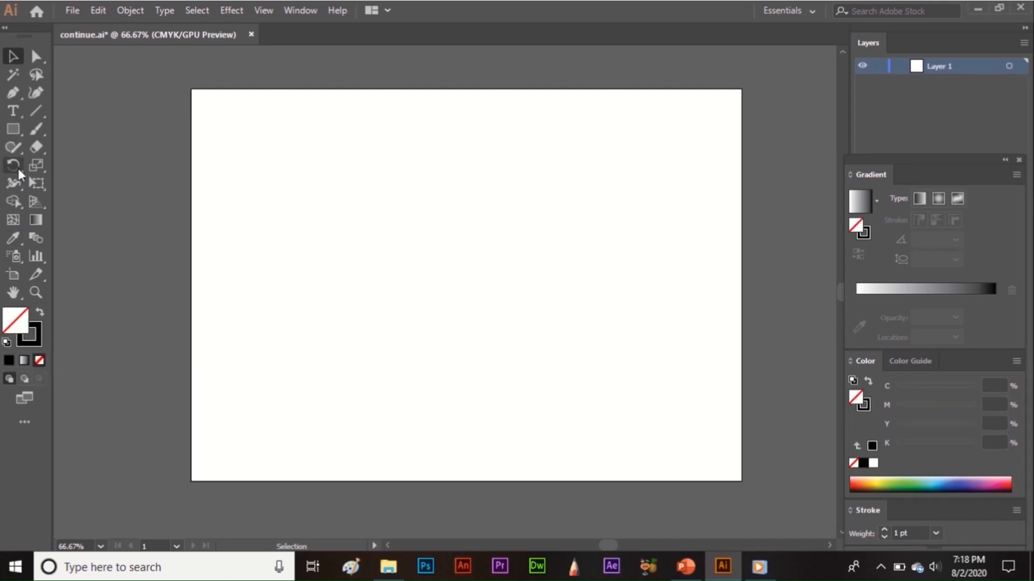
Draw a small open C-shaped curve in the artboard's upper left with the Pen tool and fill it black.
left_click(14, 92)
left_click_drag(310, 173, 445, 307)
key("v")
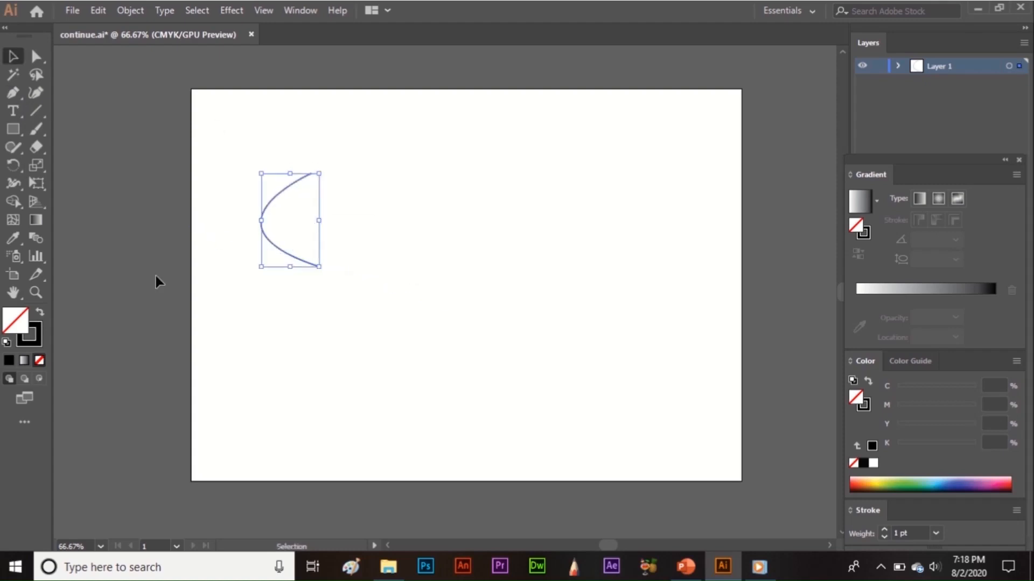
left_click(10, 360)
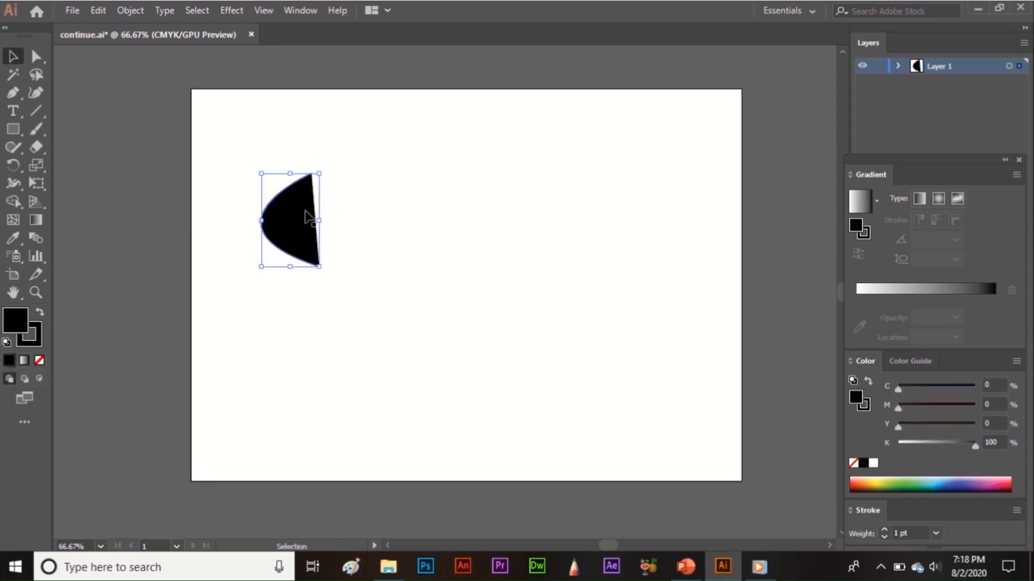
Delete the black-filled curve and set the fill to None.
left_click_drag(246, 149, 352, 288)
key("Delete")
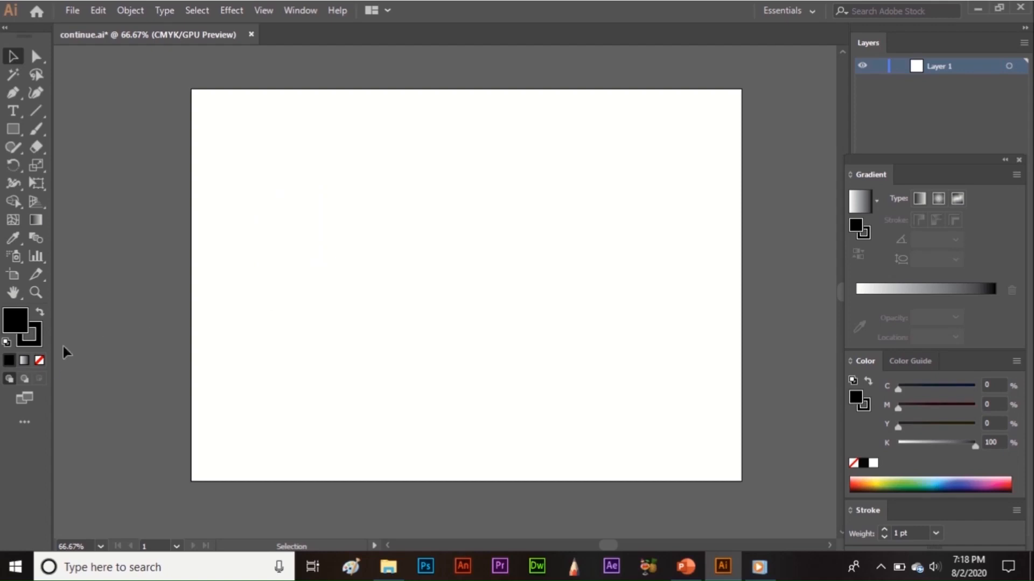
left_click(39, 361)
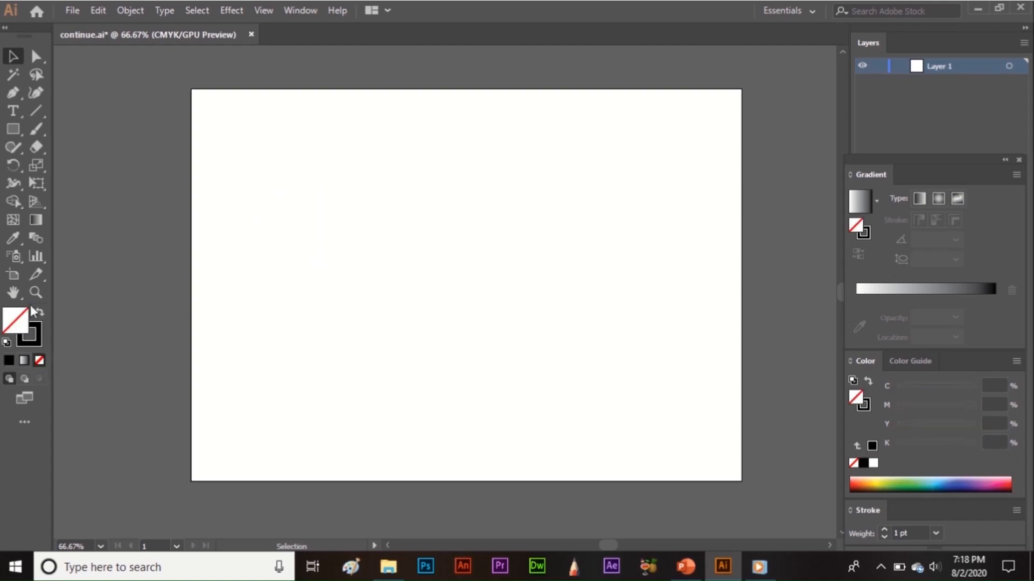
Draw an open path of three straight segments with the Pen tool, the last running down-left for about 223 px.
left_click(15, 95)
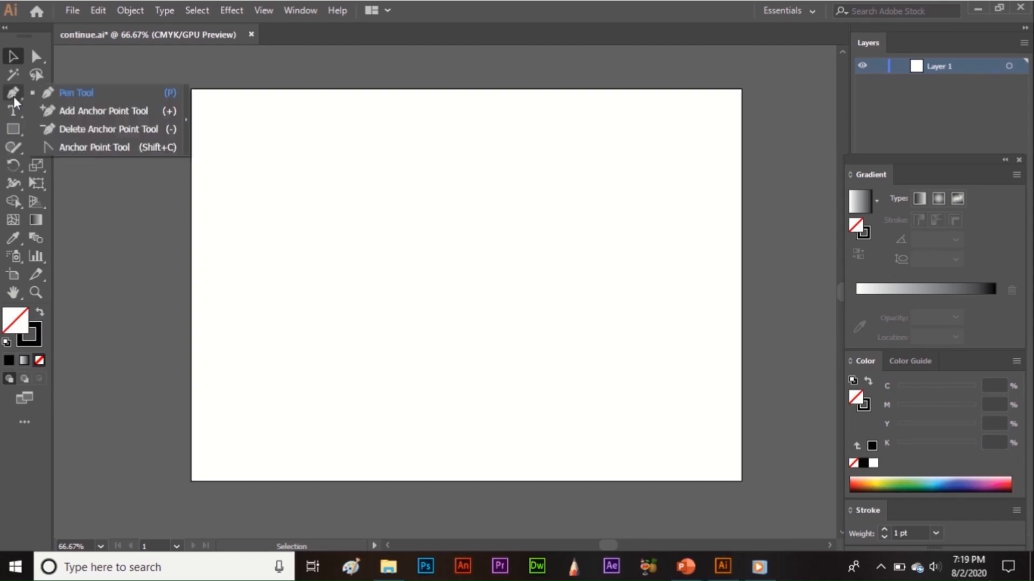
left_click(85, 96)
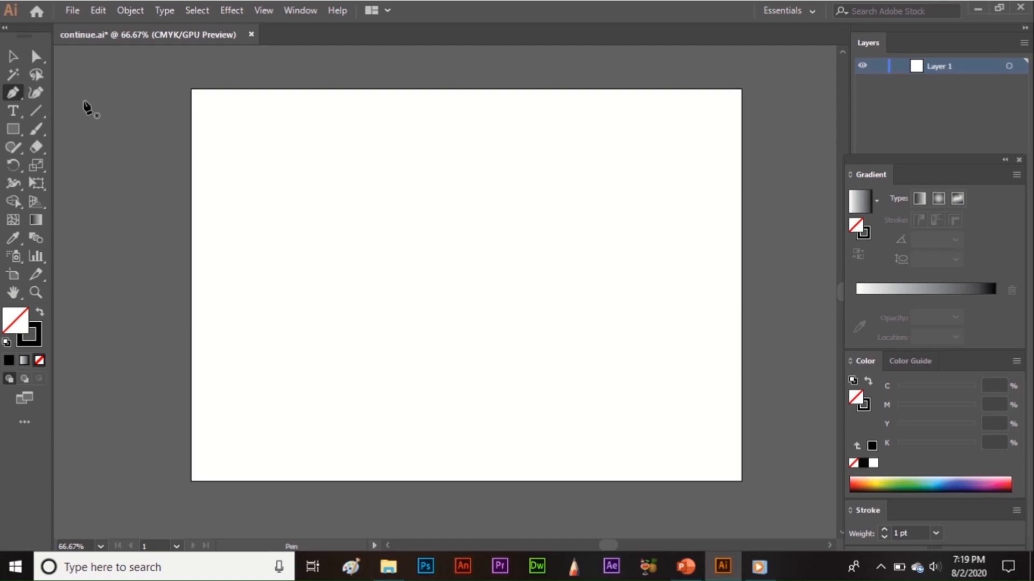
left_click(253, 155)
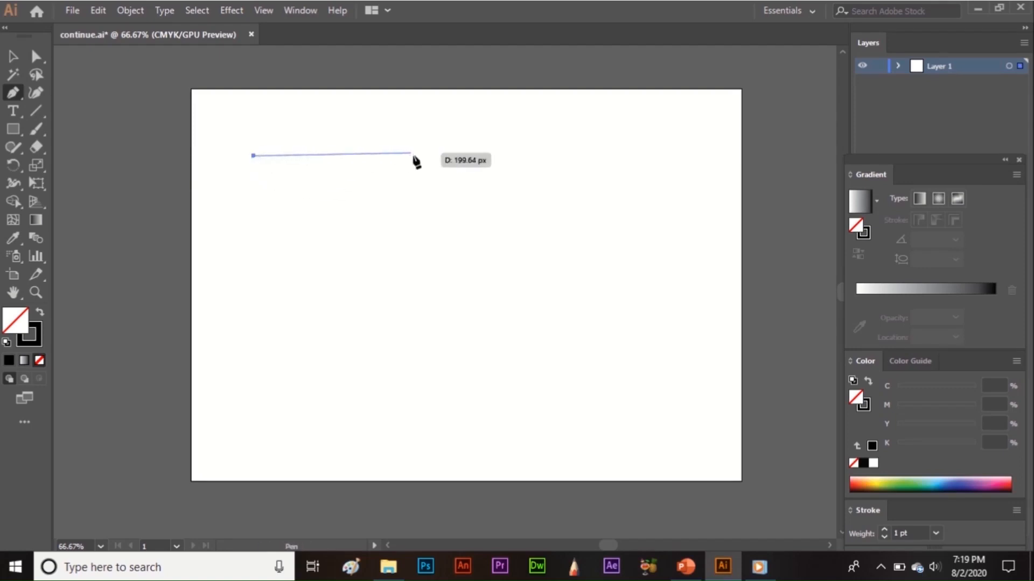
left_click(422, 183)
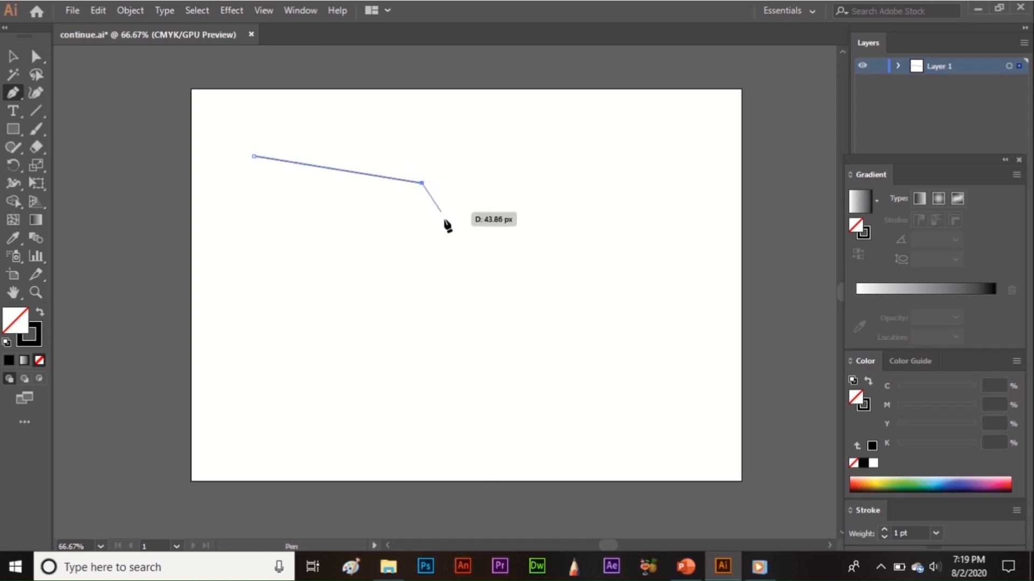
left_click(479, 264)
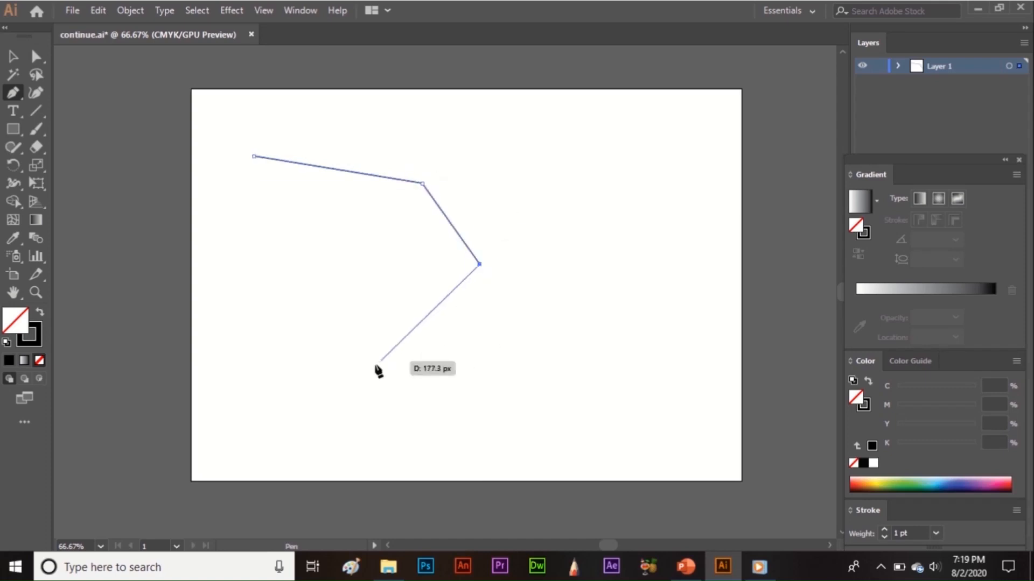
left_click(348, 380)
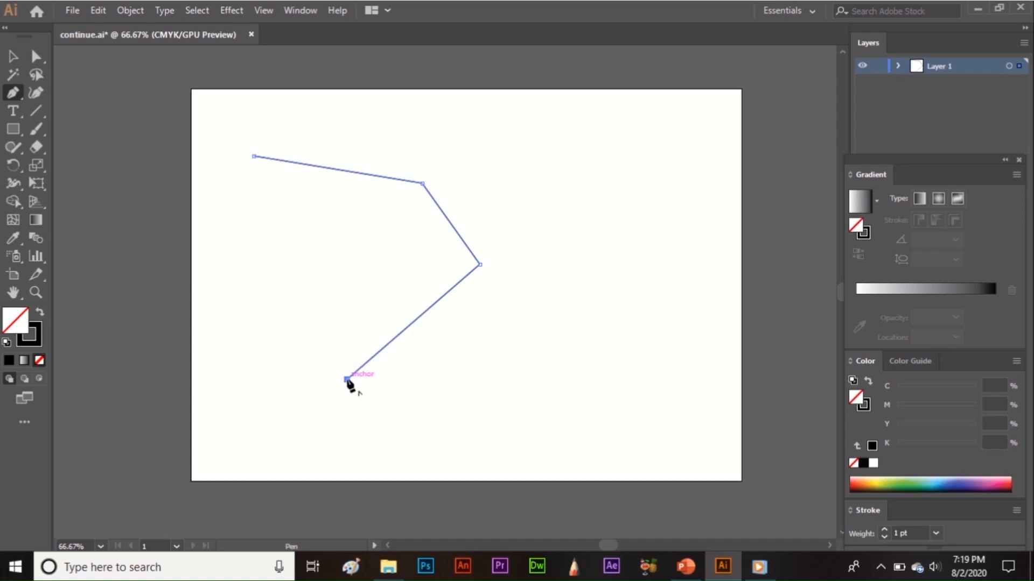
Delete the open path of three freely angled straight segments.
key("v")
left_click_drag(235, 138, 509, 449)
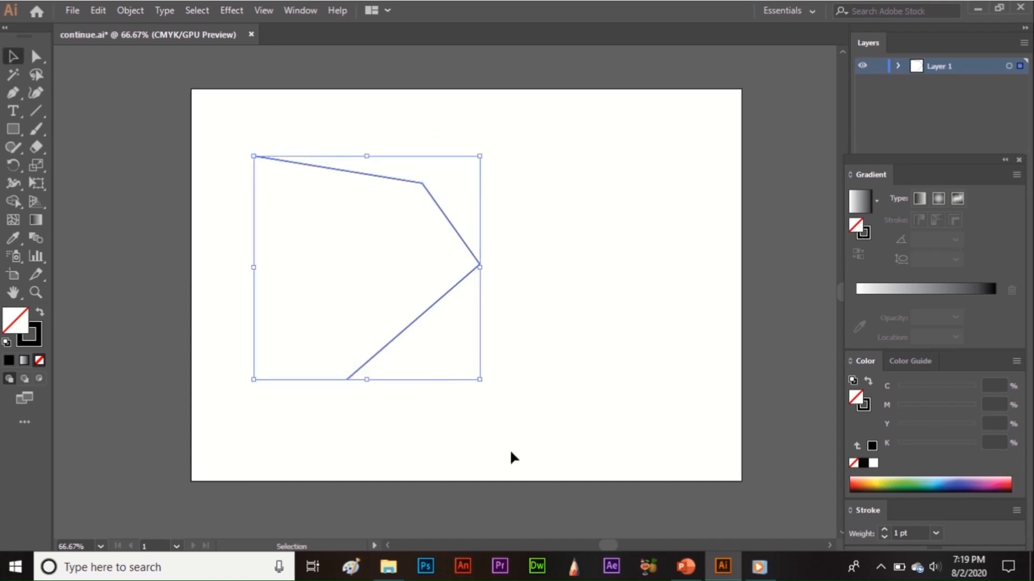
key("Delete")
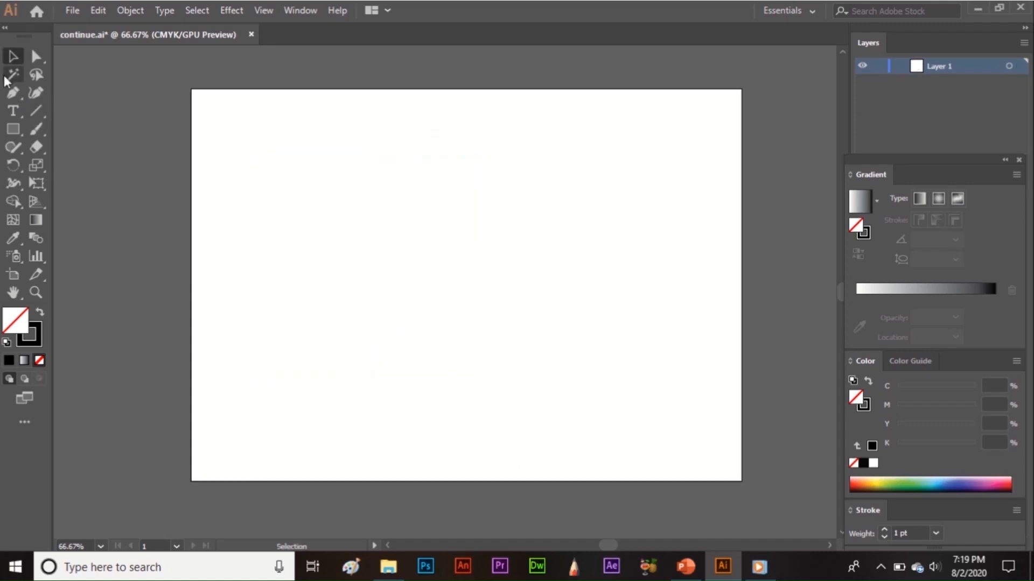
Draw an open Pen path with angle-constrained segments: horizontal to the right, vertical down, and a diagonal about 215 px long toward the lower left.
left_click(12, 93)
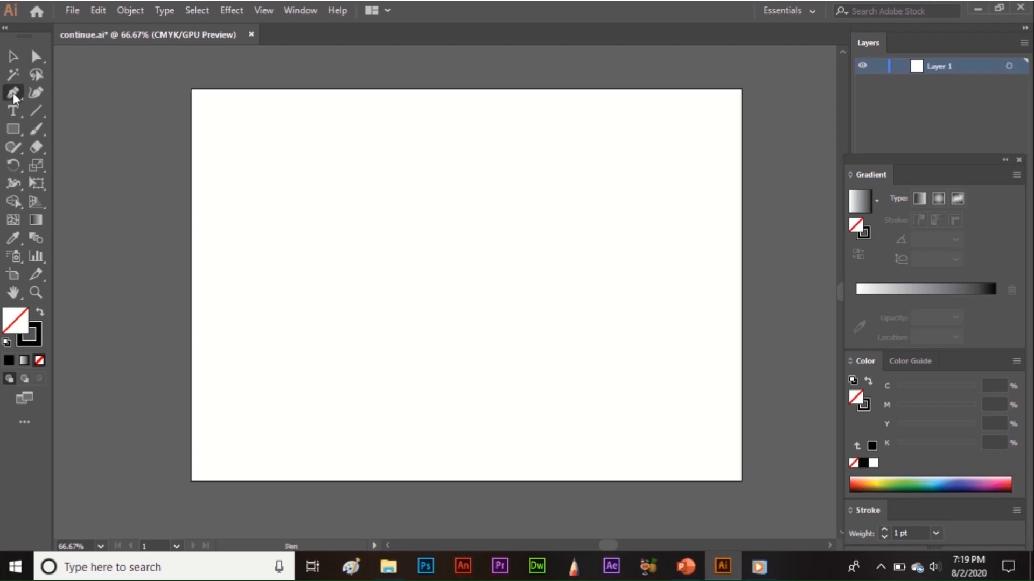
left_click(389, 190)
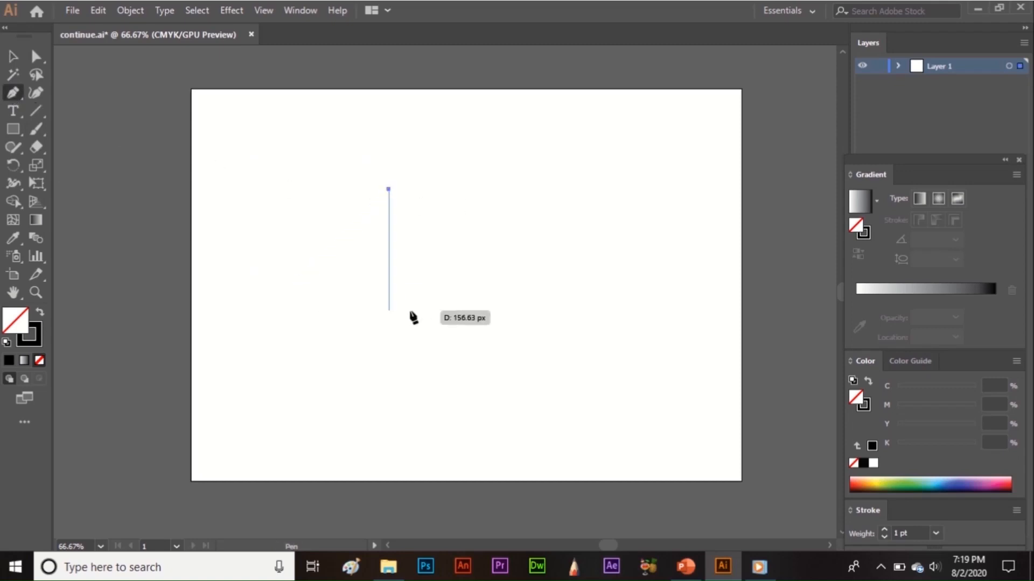
left_click(518, 189)
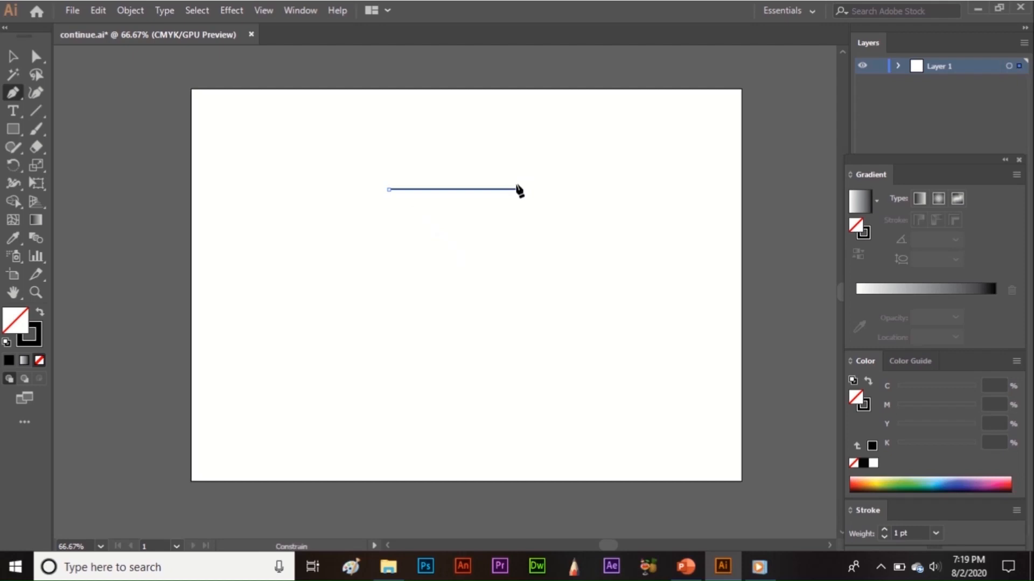
left_click(518, 304)
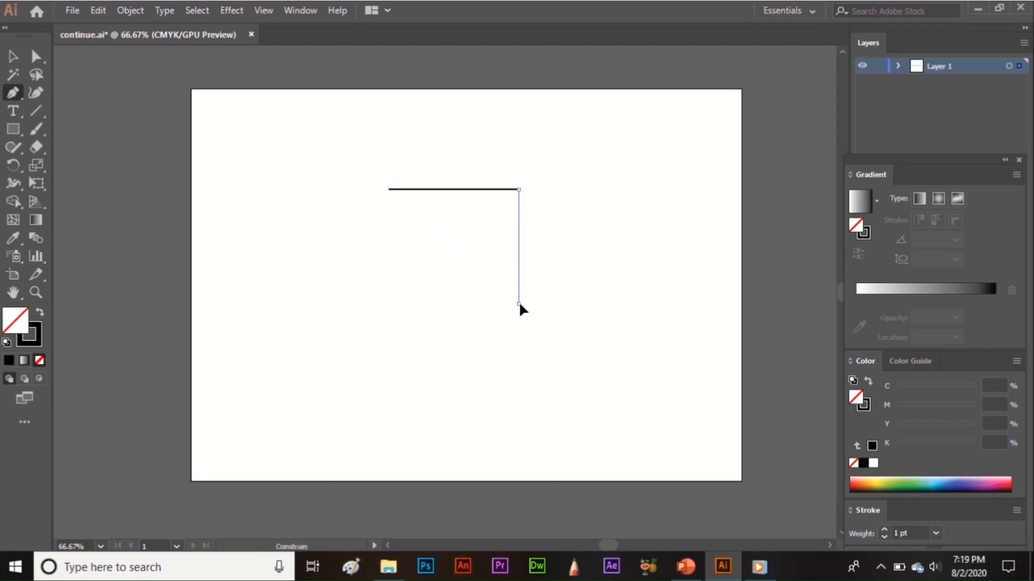
left_click(381, 402, "shift")
Delete the path made of horizontal, vertical and diagonal segments.
key("v")
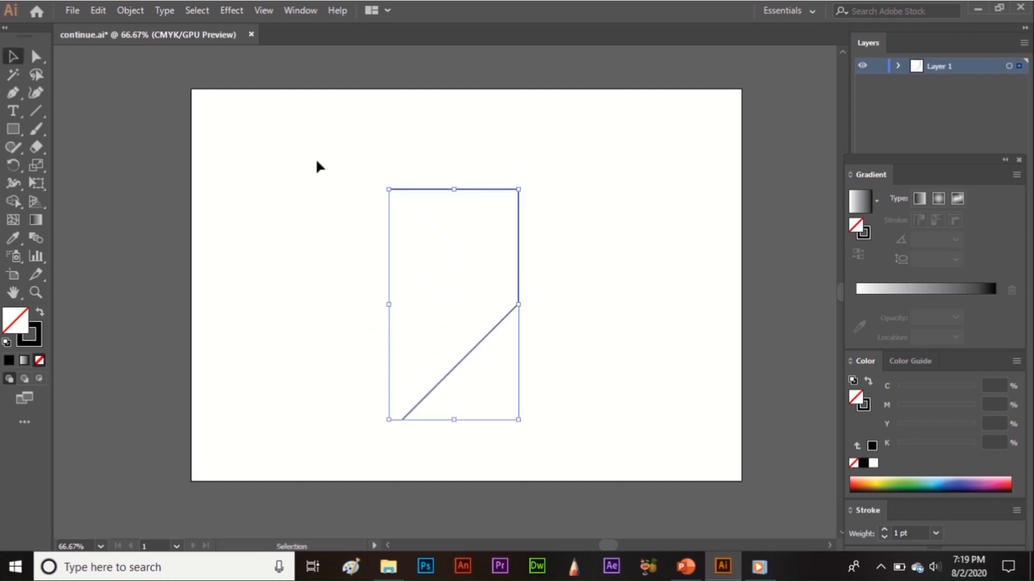
left_click_drag(315, 157, 613, 427)
key("Delete")
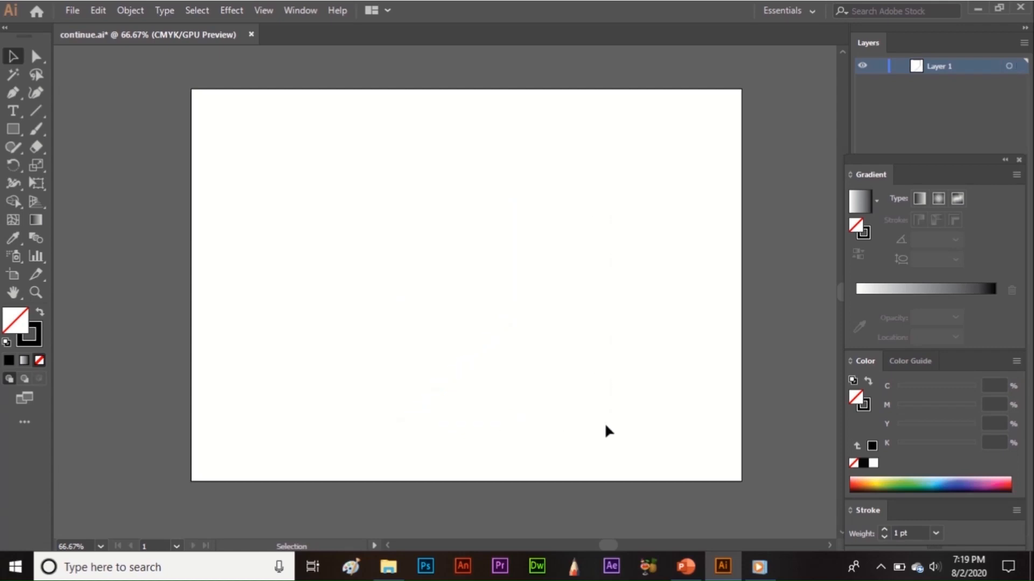
Draw a closed irregular hexagon across the artboard with the Pen tool, its upper side about 269 px long.
left_click(14, 93)
left_click(314, 167)
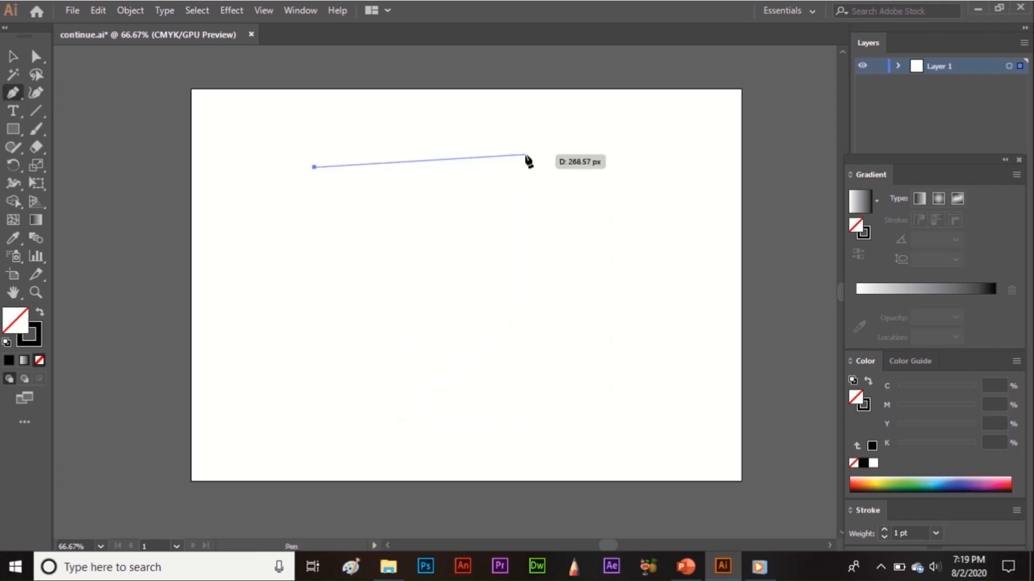
left_click(525, 154)
left_click(612, 277)
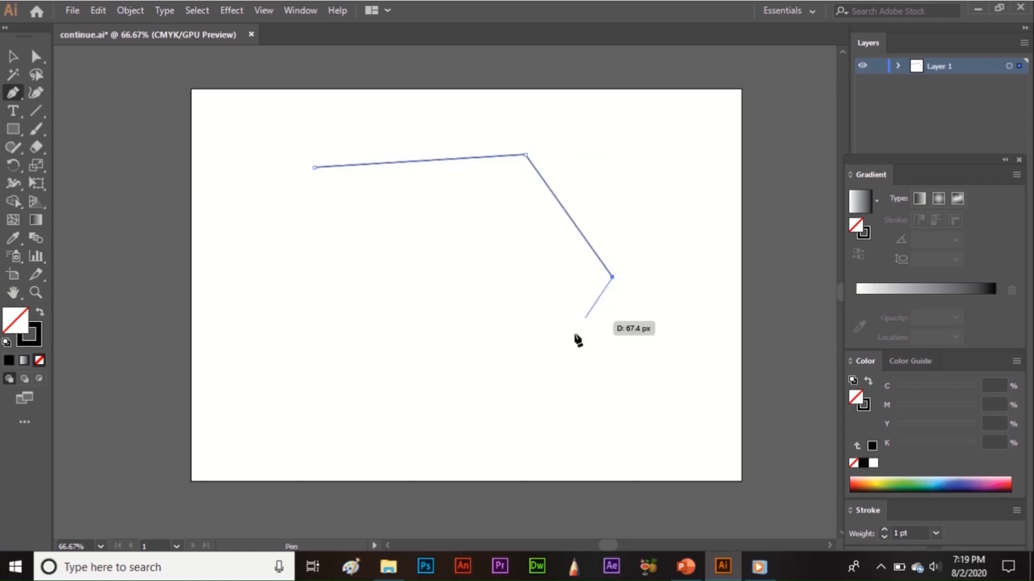
left_click(541, 429)
left_click(302, 420)
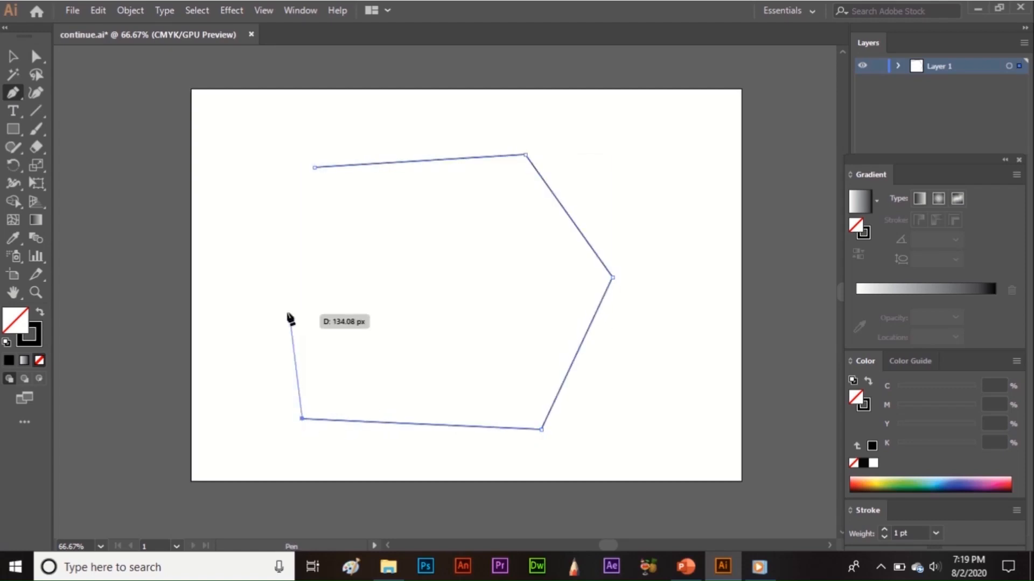
left_click(267, 275)
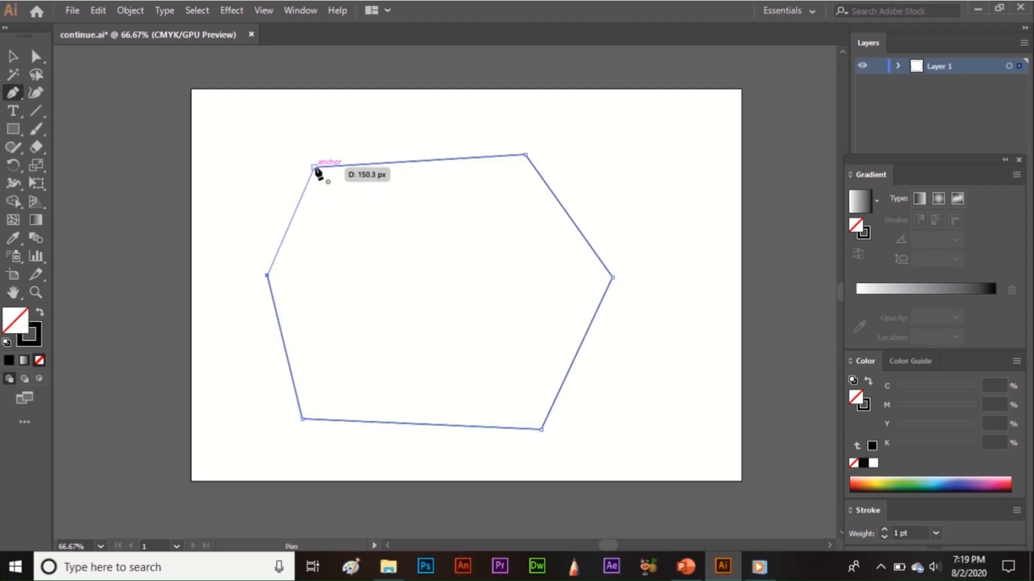
left_click(314, 168)
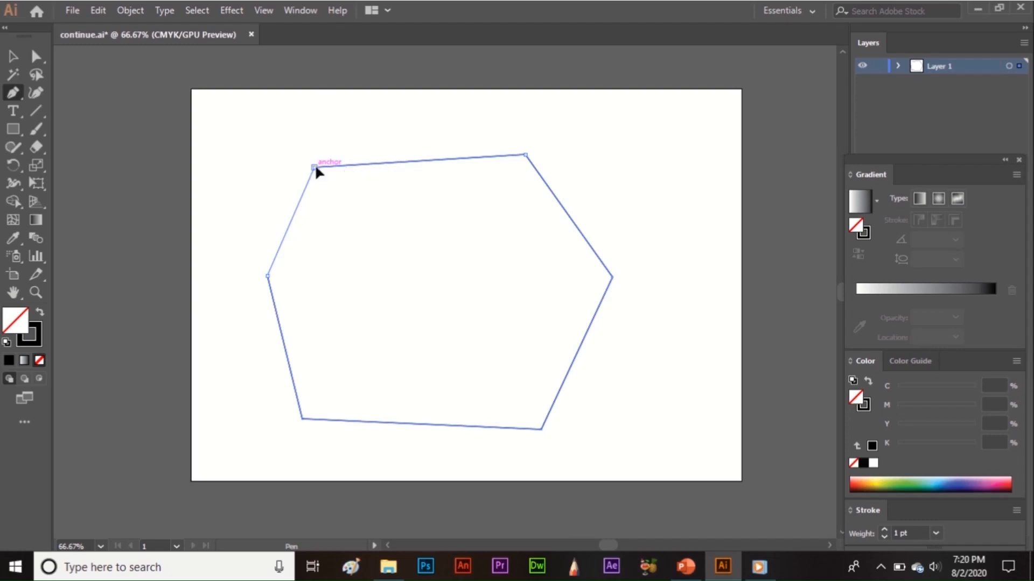
Delete the closed six-sided shape from the artboard.
left_click(13, 56)
left_click_drag(227, 128, 632, 448)
key("Delete")
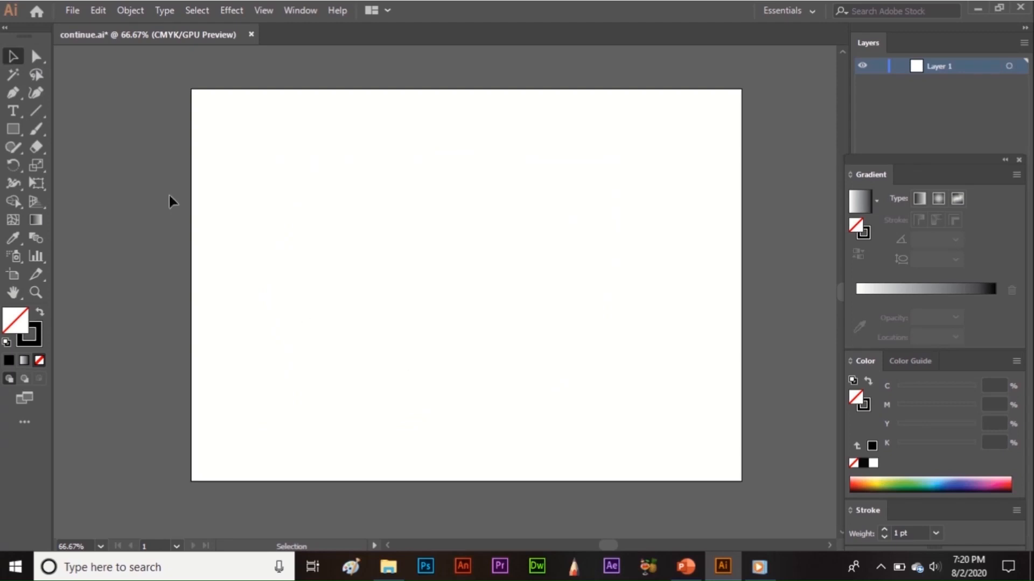
Start a Pen path with an upward arc and an inward-bowing curve down its right side, removing the outgoing handle at each end anchor.
left_click(15, 95)
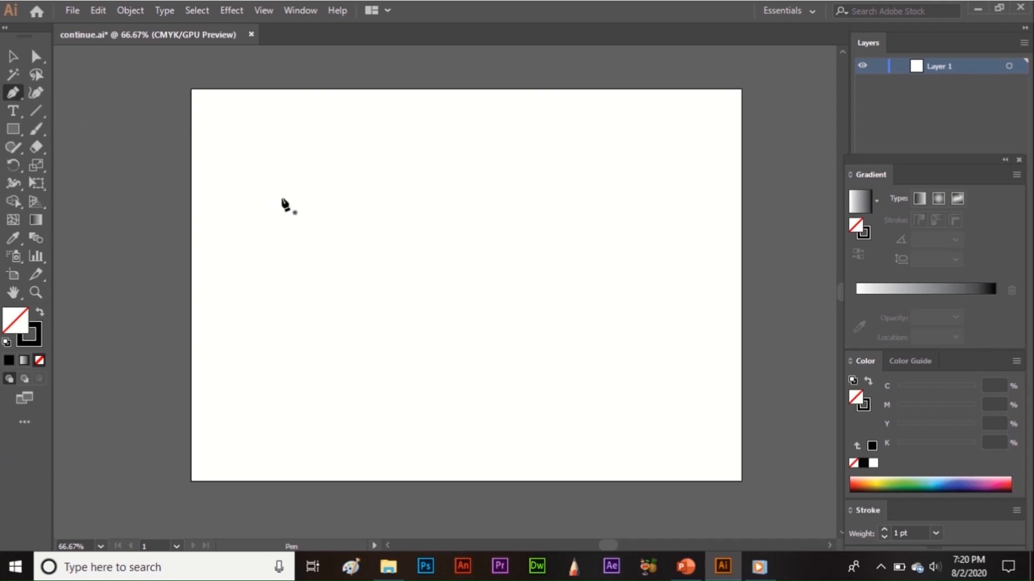
left_click(282, 199)
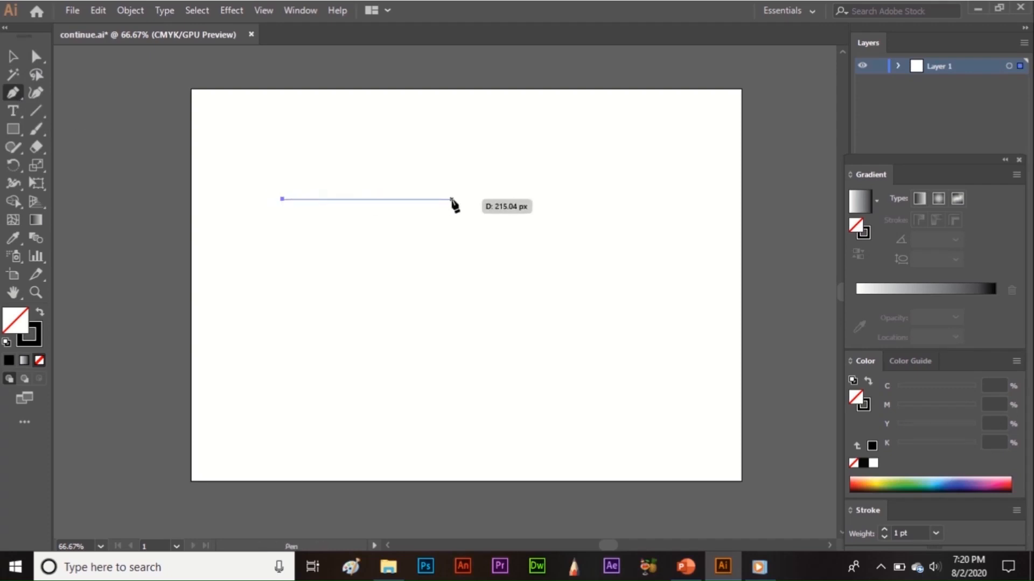
left_click_drag(588, 199, 756, 324)
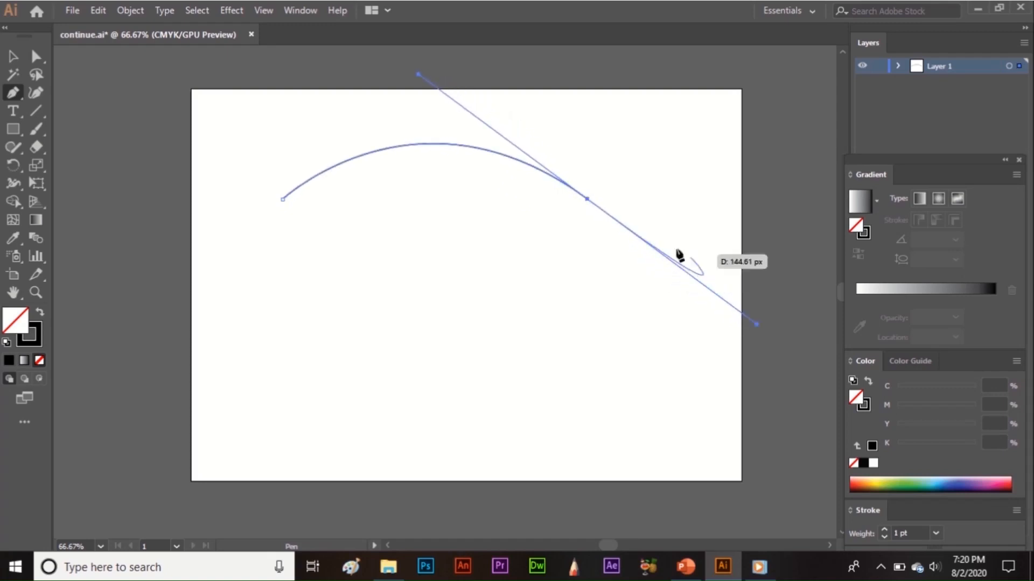
left_click(587, 199)
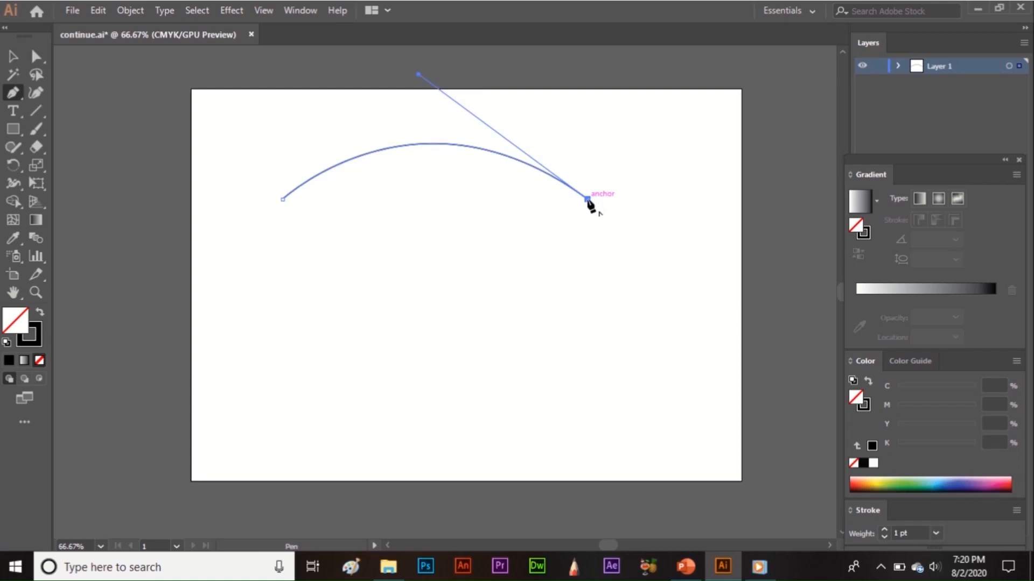
left_click(587, 361)
left_click_drag(587, 361, 716, 441)
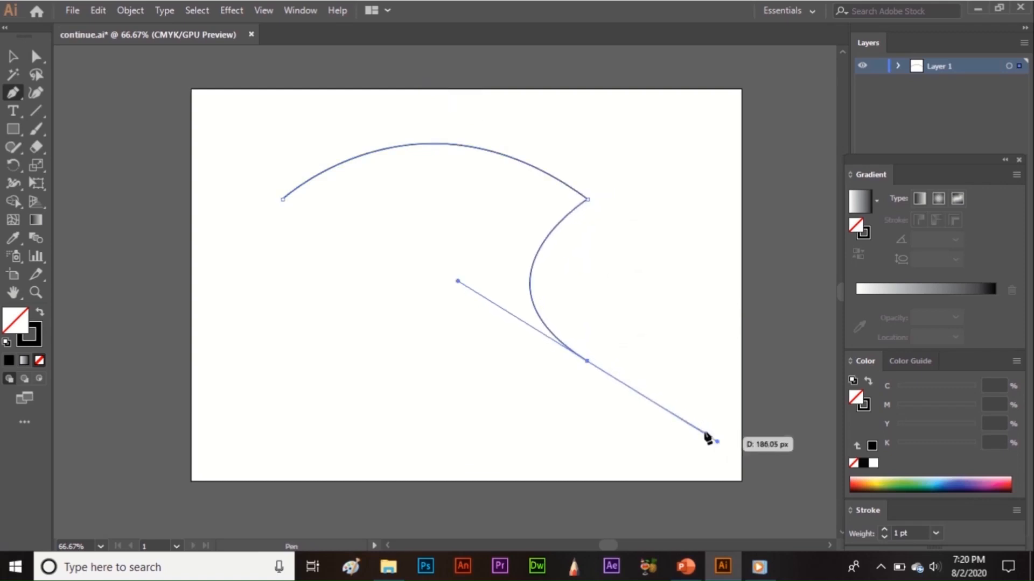
left_click(587, 362)
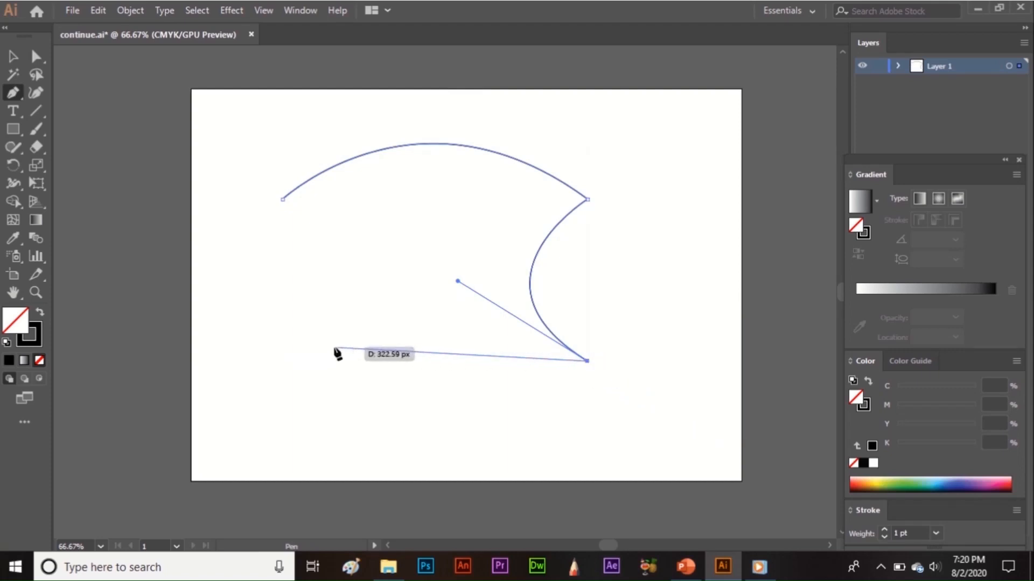
Continue the path with a downward-bulging lower curve, and close it at the starting anchor with an outward curve on the left.
left_click_drag(302, 356, 221, 227)
left_click(302, 357)
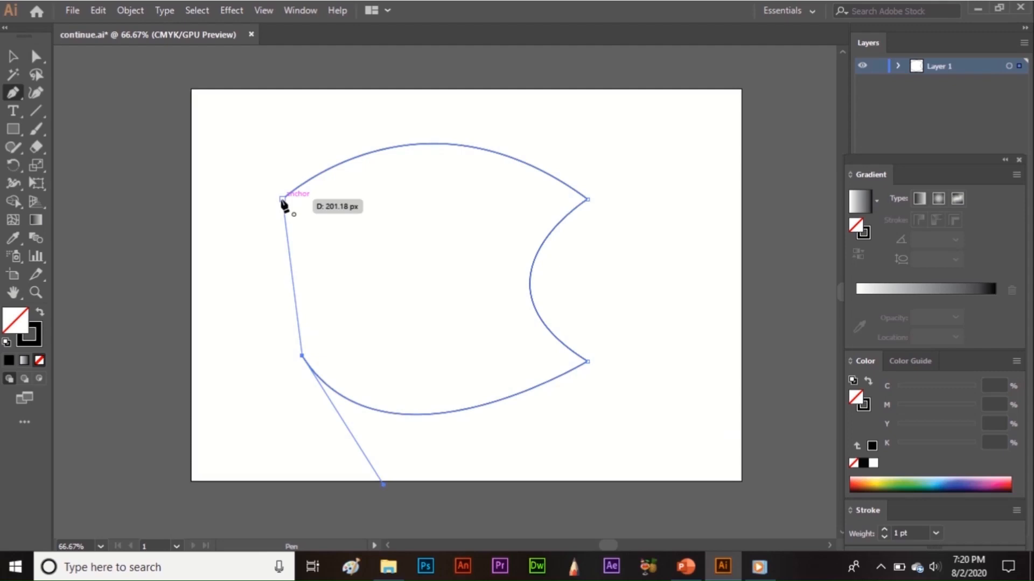
left_click_drag(282, 200, 357, 104)
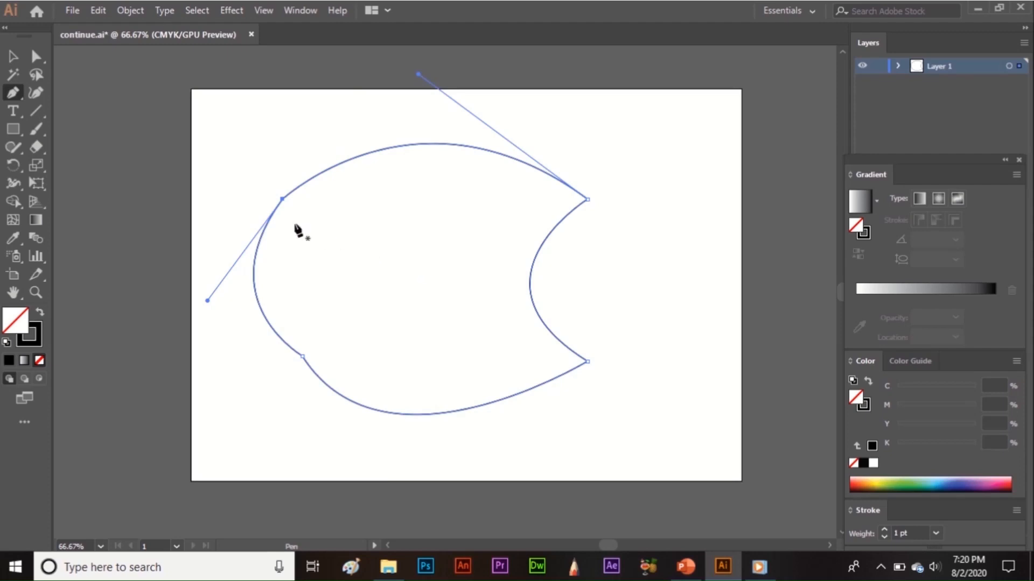
Add an anchor point on the left part of the shape's upper curve and move it down into the shape, creating a dip.
left_click(14, 92)
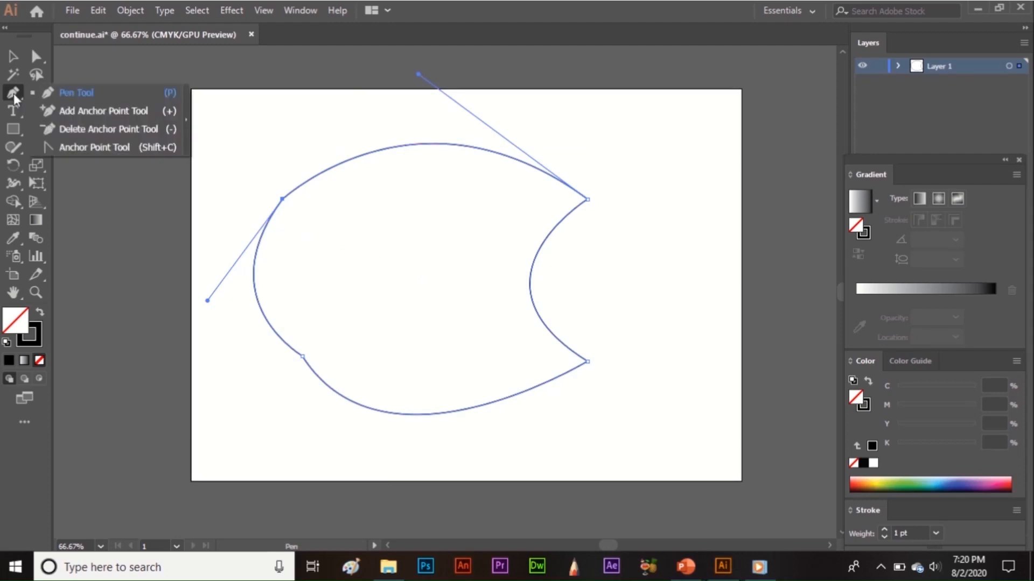
left_click(126, 111)
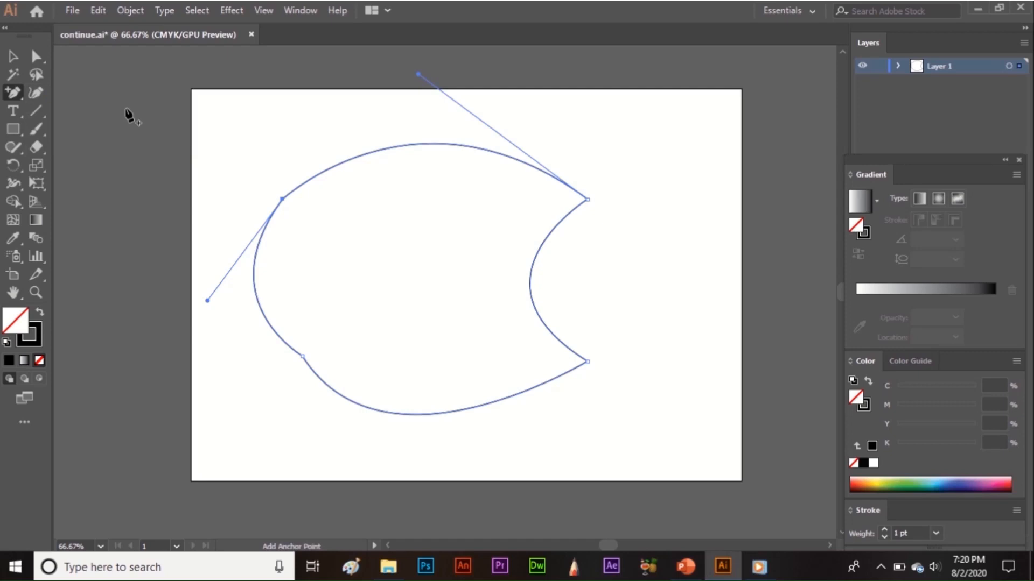
left_click(350, 159)
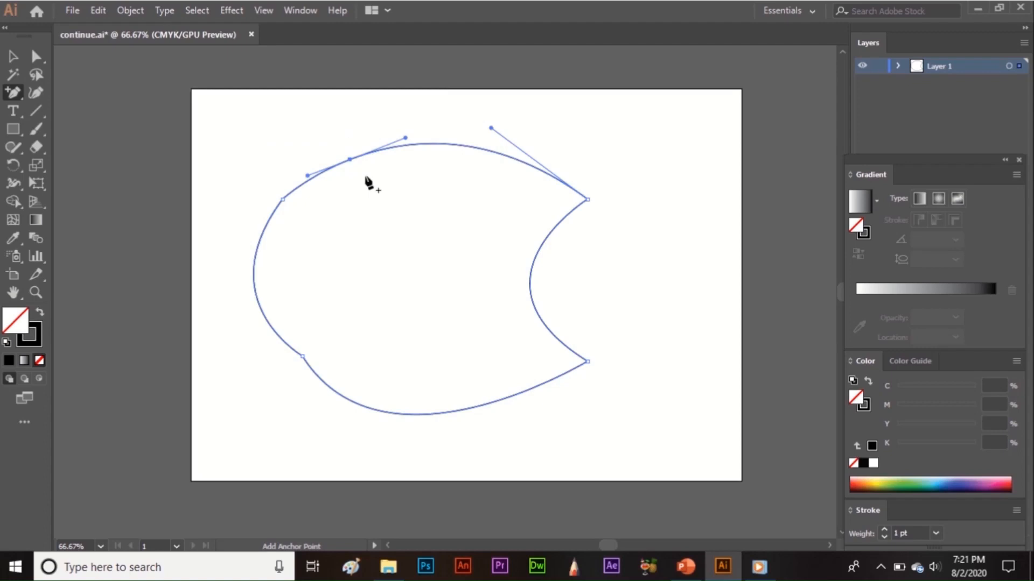
left_click(35, 57)
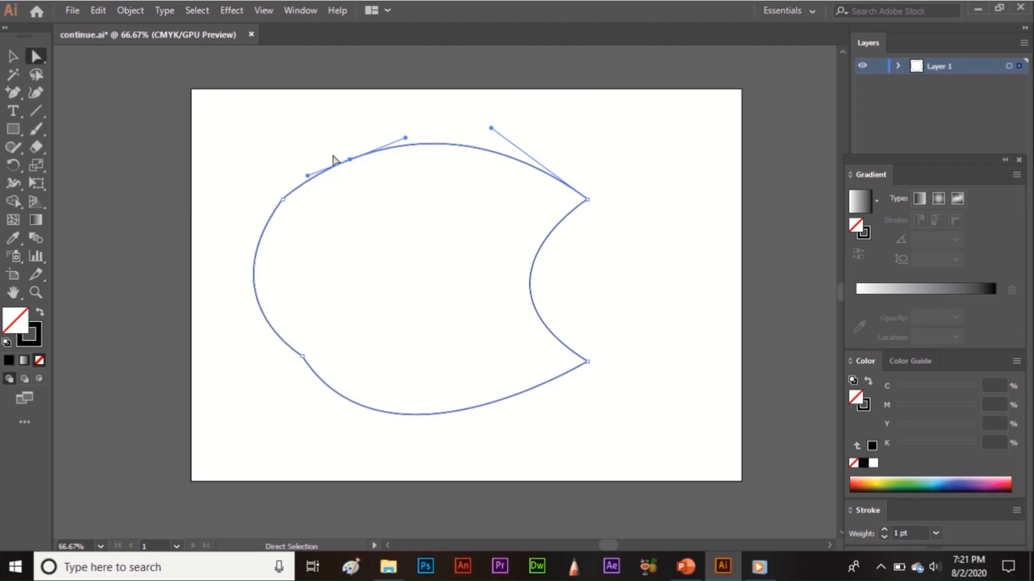
left_click_drag(347, 161, 418, 267)
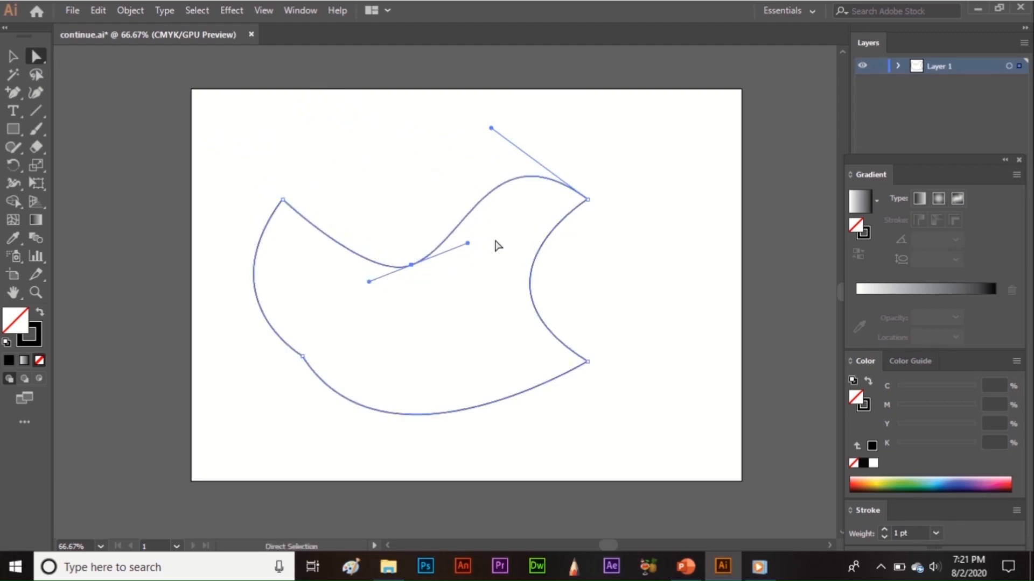
Remove the upper-left and lower-left corner anchors from the curved shape with the Delete Anchor Point tool.
left_click(19, 89)
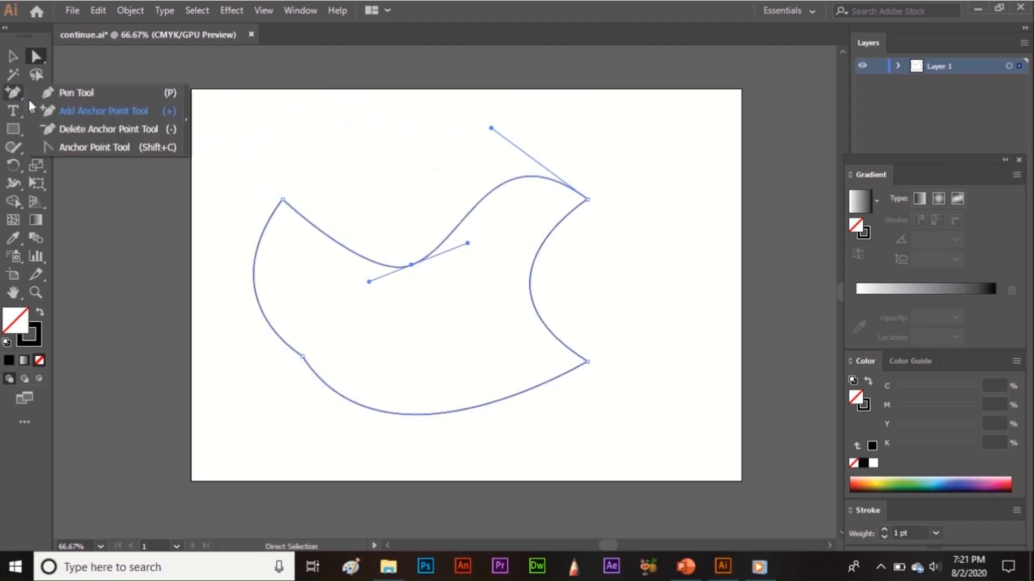
left_click(79, 132)
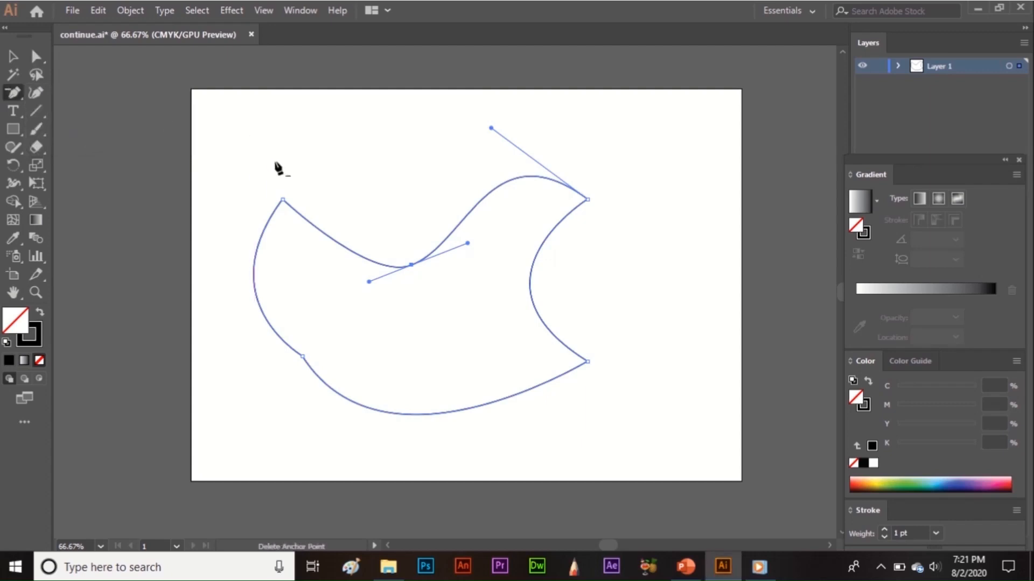
left_click(283, 199)
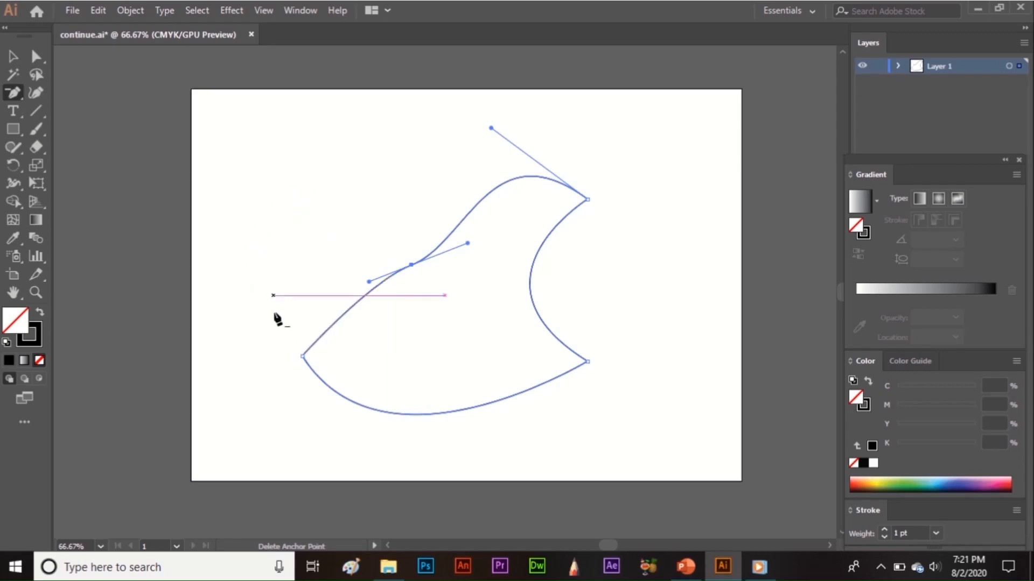
left_click(303, 356)
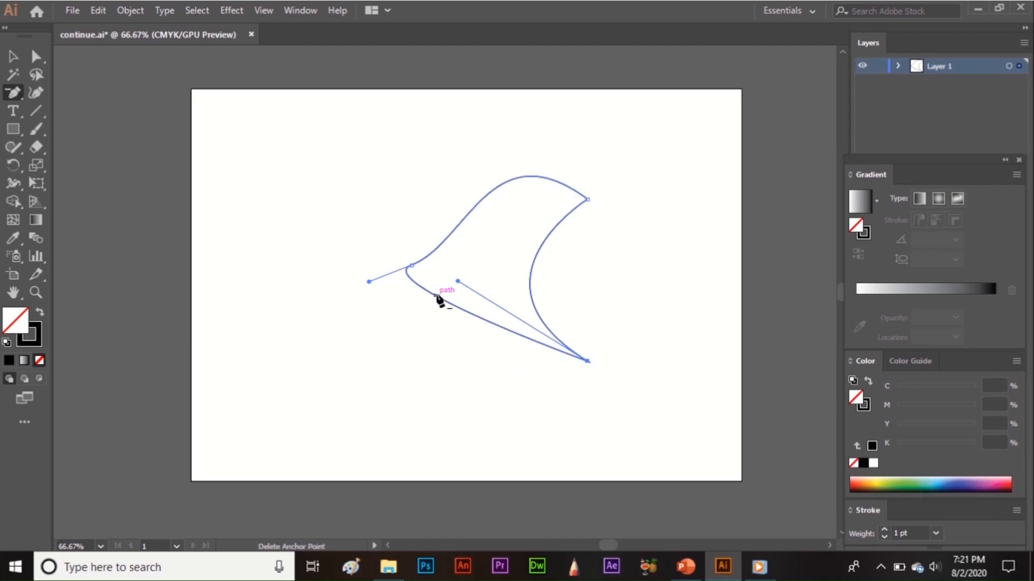
Select the whole remaining curved shape and delete it from the artboard.
key("v")
left_click_drag(347, 168, 650, 404)
key("Delete")
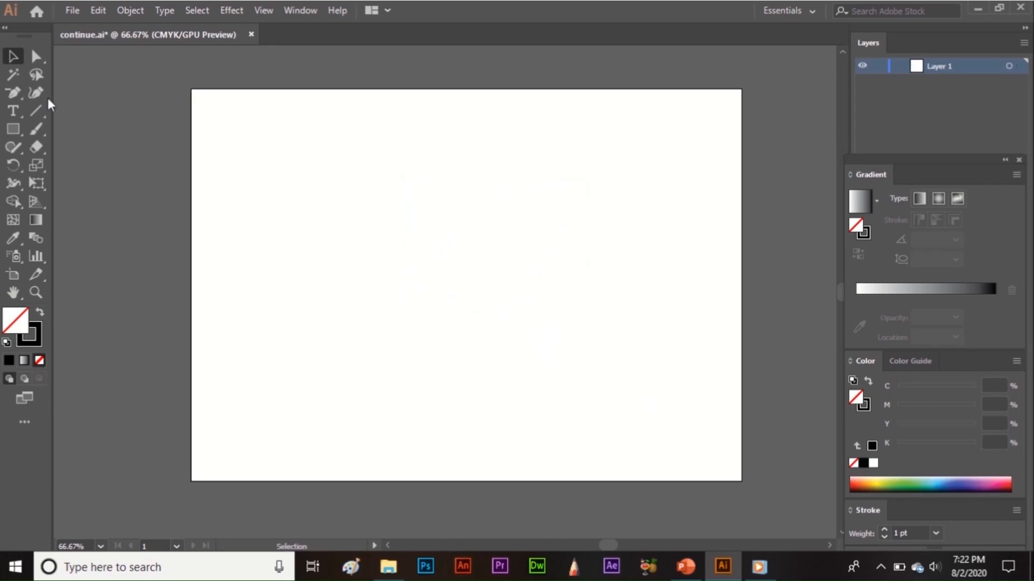
Draw a wide unfilled rectangle across the middle of the empty artboard.
left_click(20, 95)
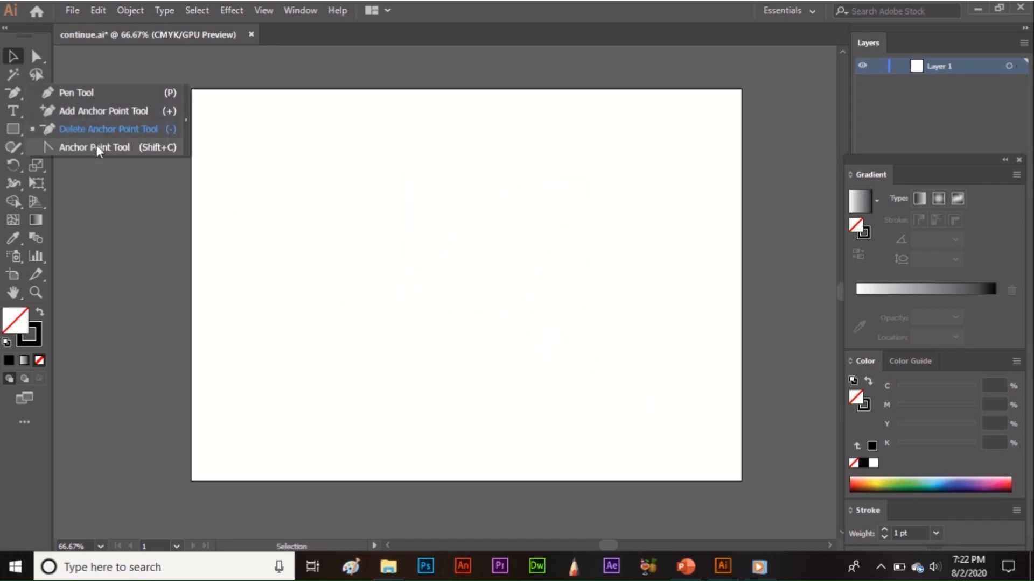
left_click(166, 147)
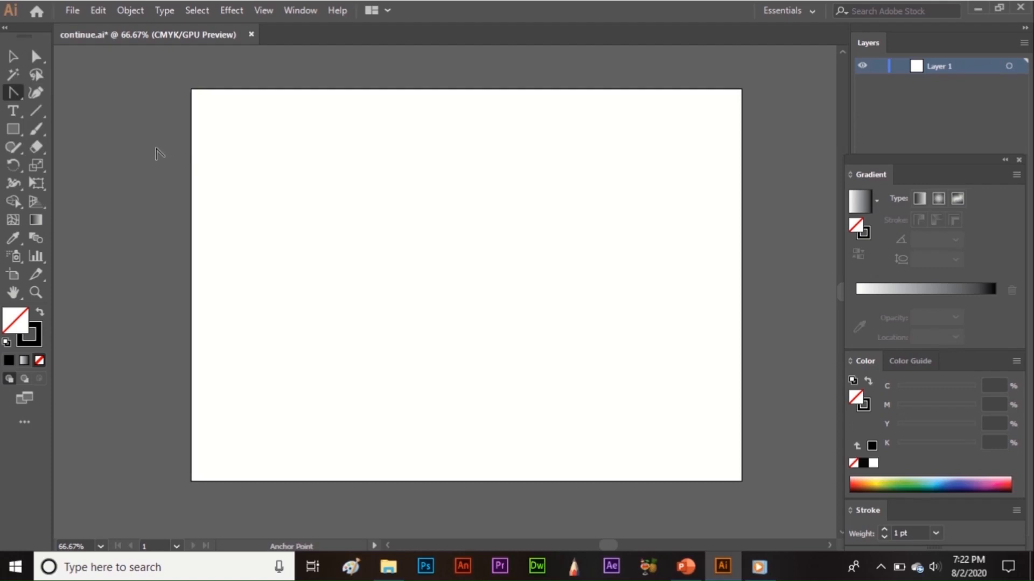
left_click(13, 130)
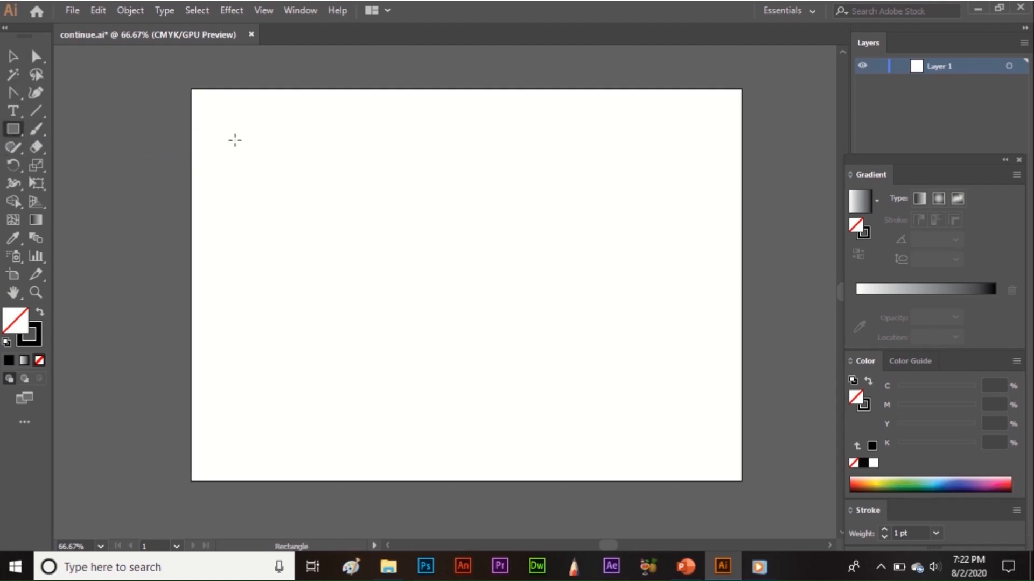
left_click_drag(309, 159, 652, 364)
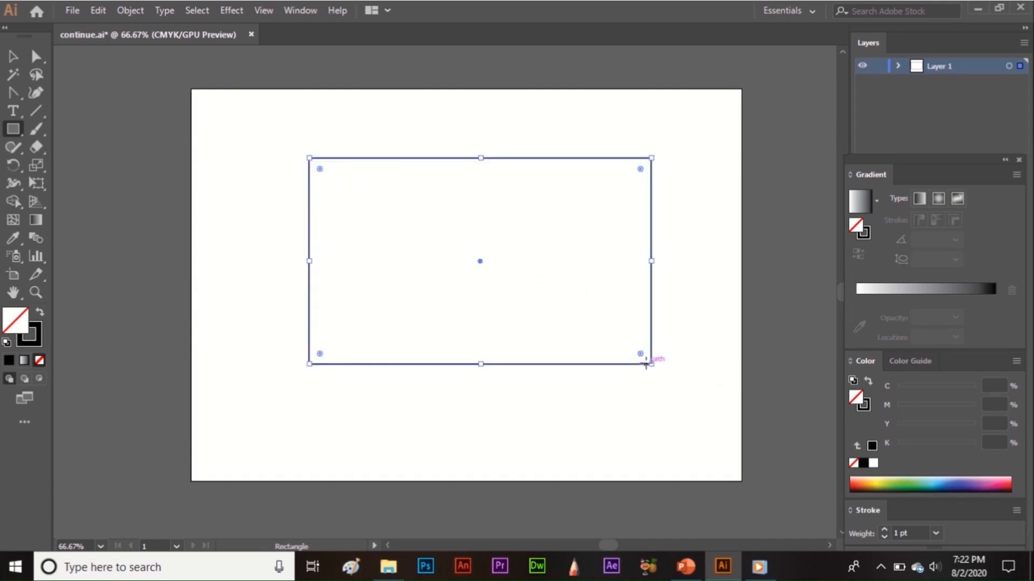
Curve the rectangle's sides with the Anchor Point tool, bowing the upper and lower edges outward and the left and right edges inward.
left_click(16, 94)
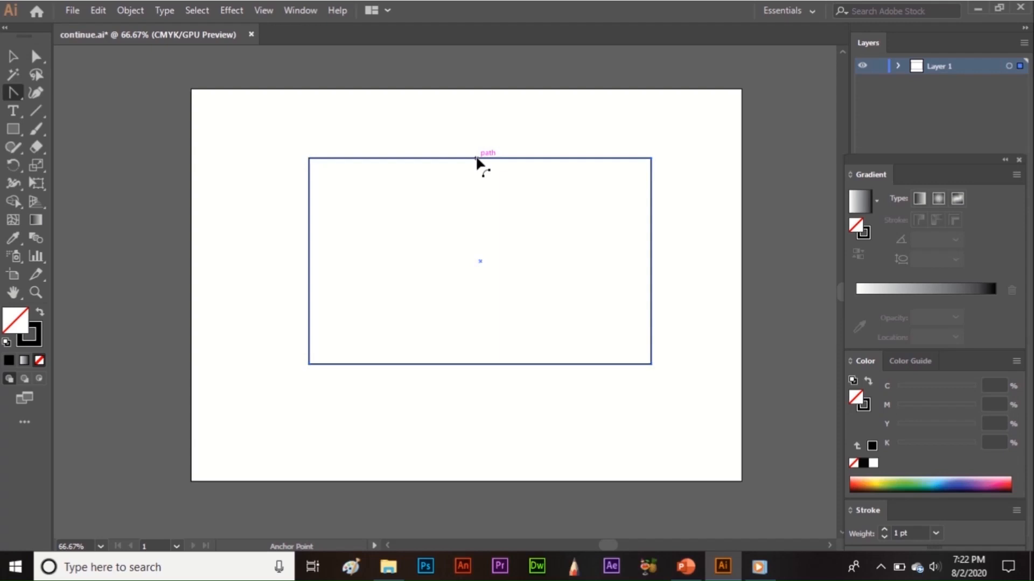
left_click_drag(476, 159, 468, 102)
left_click_drag(311, 270, 387, 267)
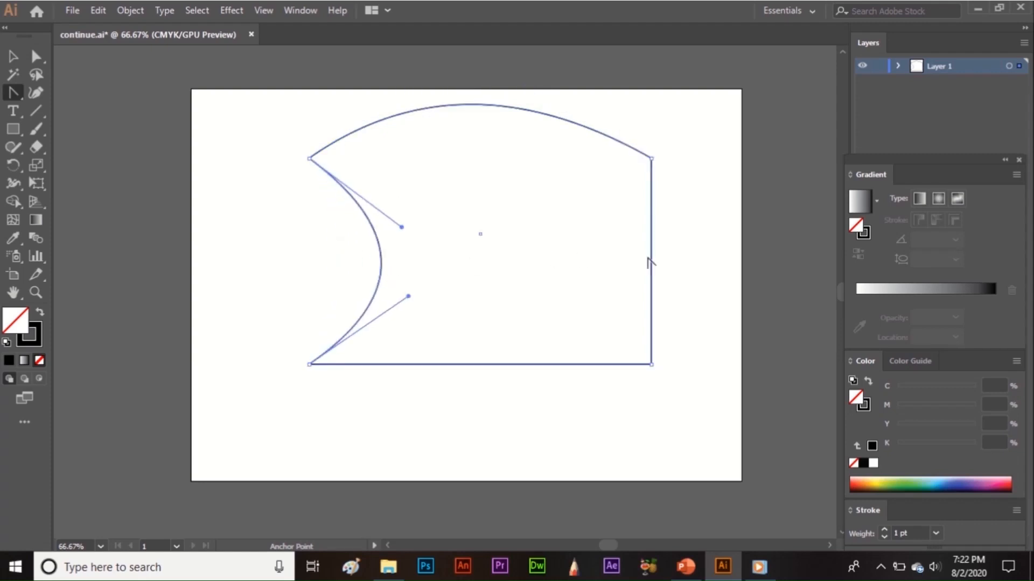
left_click_drag(651, 262, 576, 262)
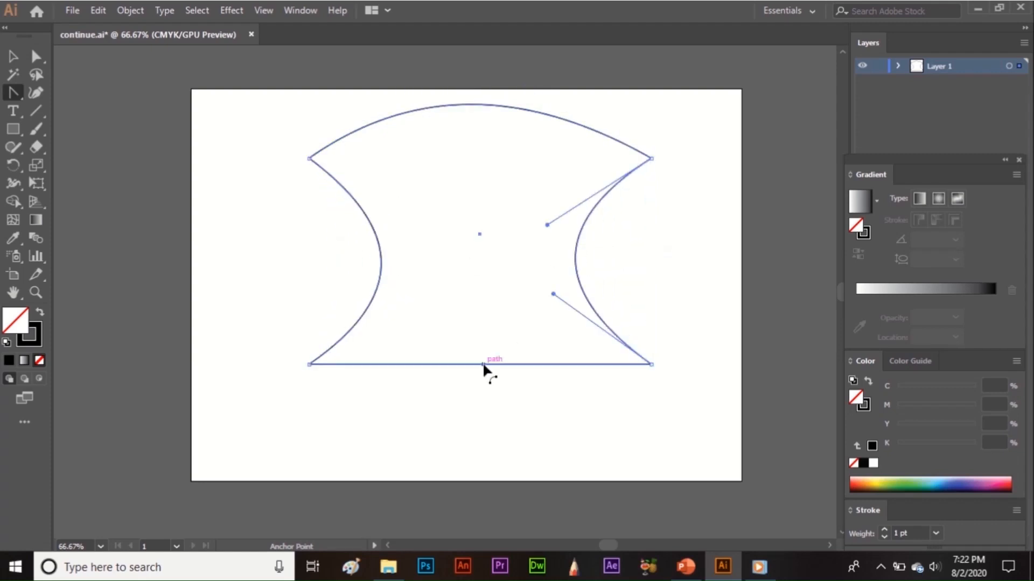
left_click_drag(483, 365, 475, 425)
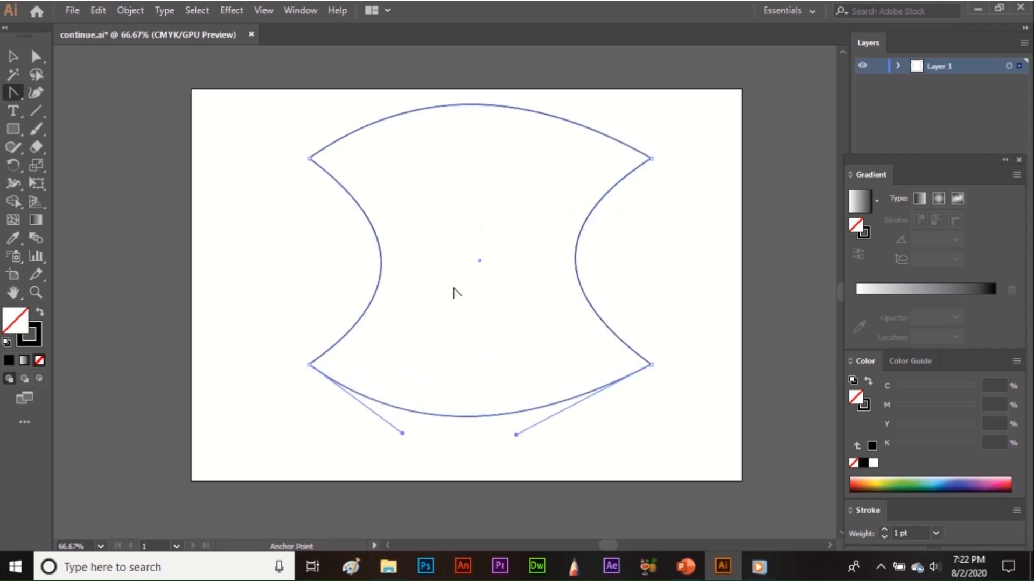